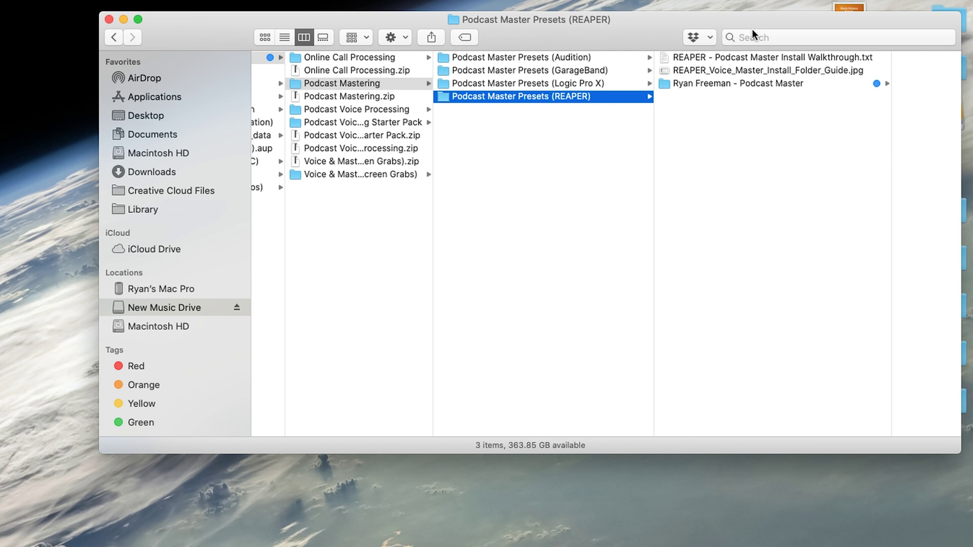
Step: Select the REAPER install walkthrough .txt file in the Podcast Master Presets (REAPER) folder
left_click(734, 55)
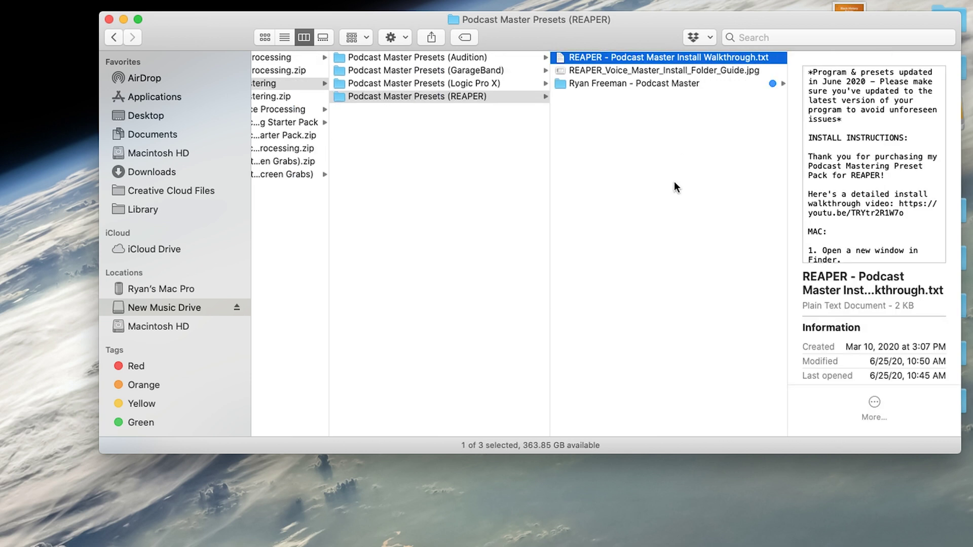
Step: Quick Look the install walkthrough and folder guide image, then open the Podcast Master preset folder
key("space")
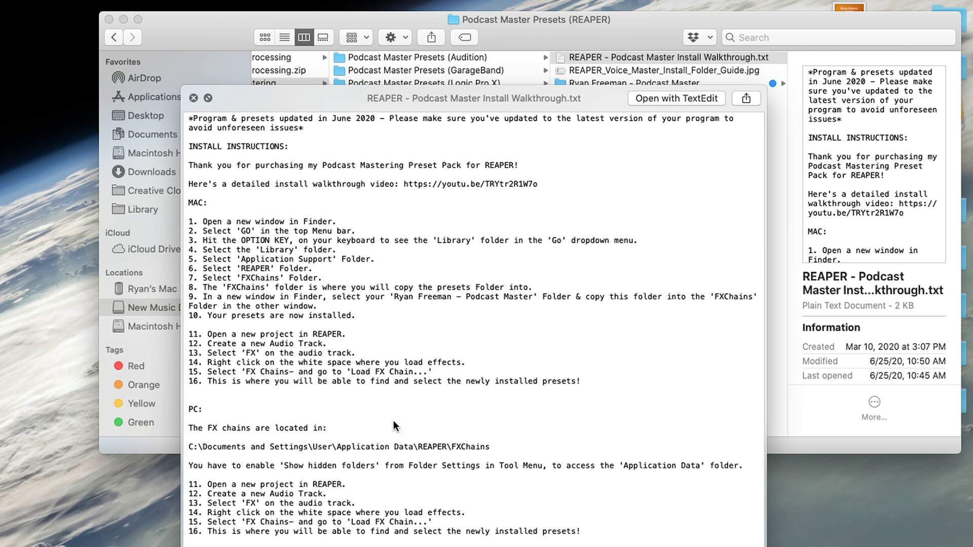
left_click(193, 98)
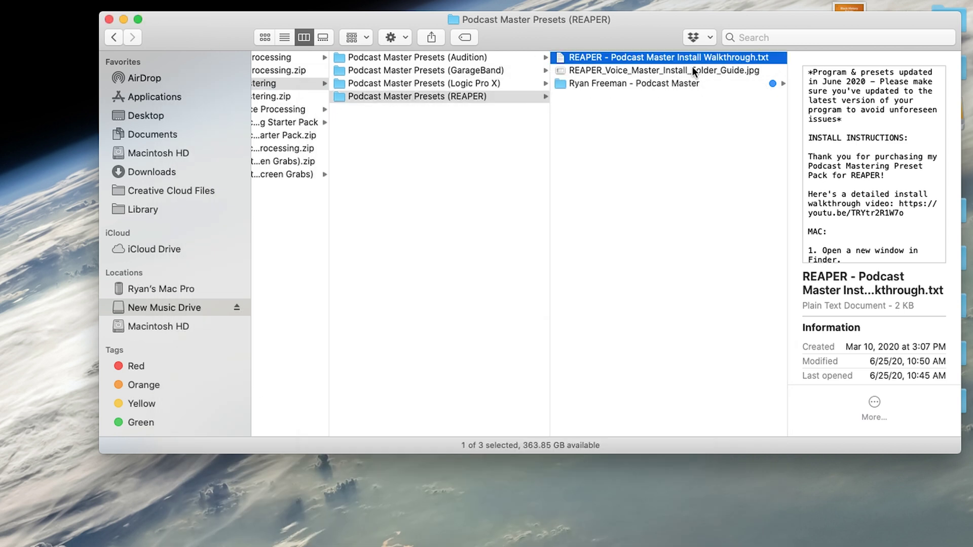
left_click(725, 71)
key("space")
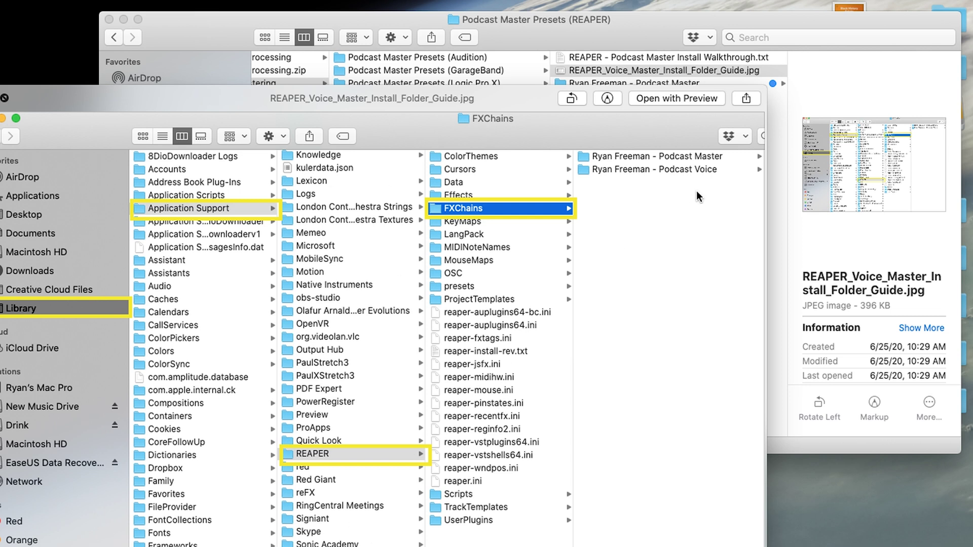
key("Down")
key("space")
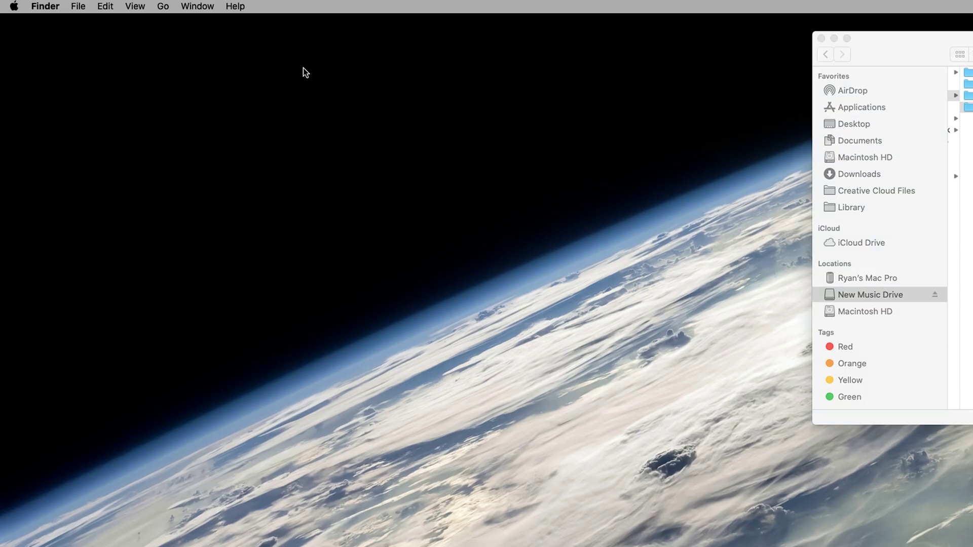
Step: Open a new Finder window and go to the hidden user Library via the Option-held Go menu
left_click(76, 7)
left_click(81, 18)
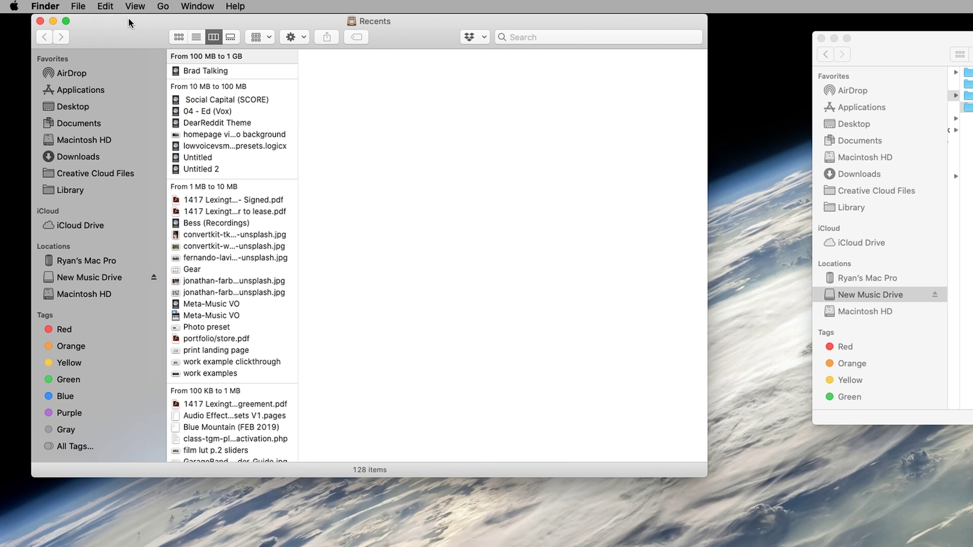
left_click(72, 190)
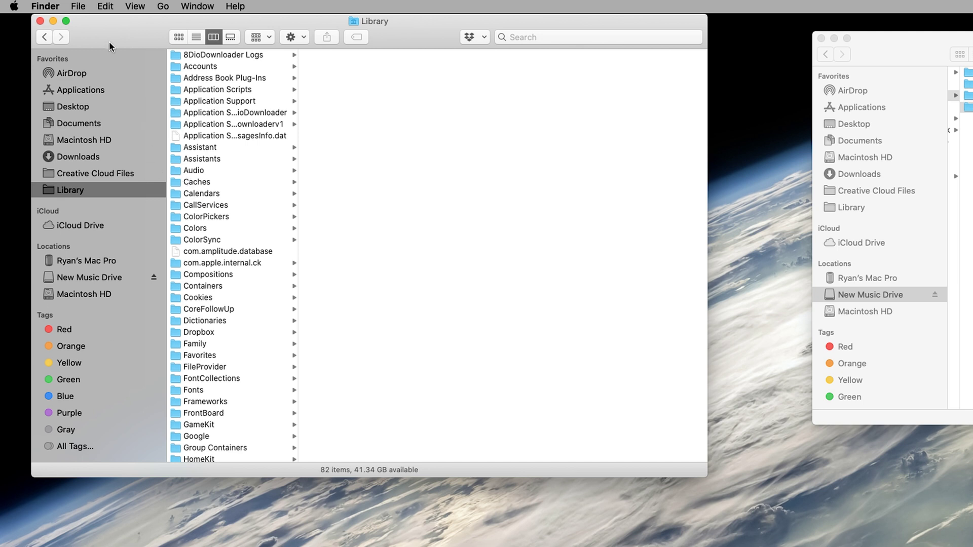
left_click(164, 7)
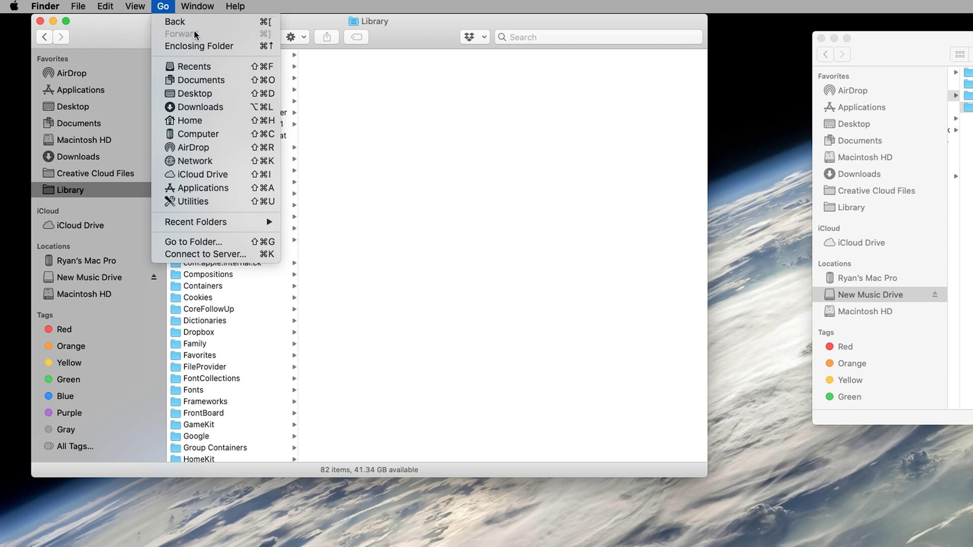
key("alt")
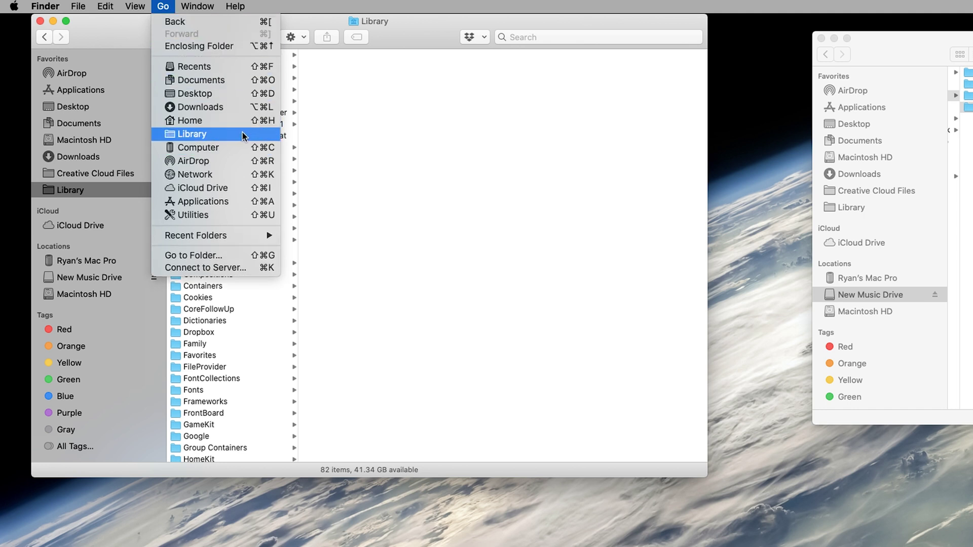
left_click(223, 133)
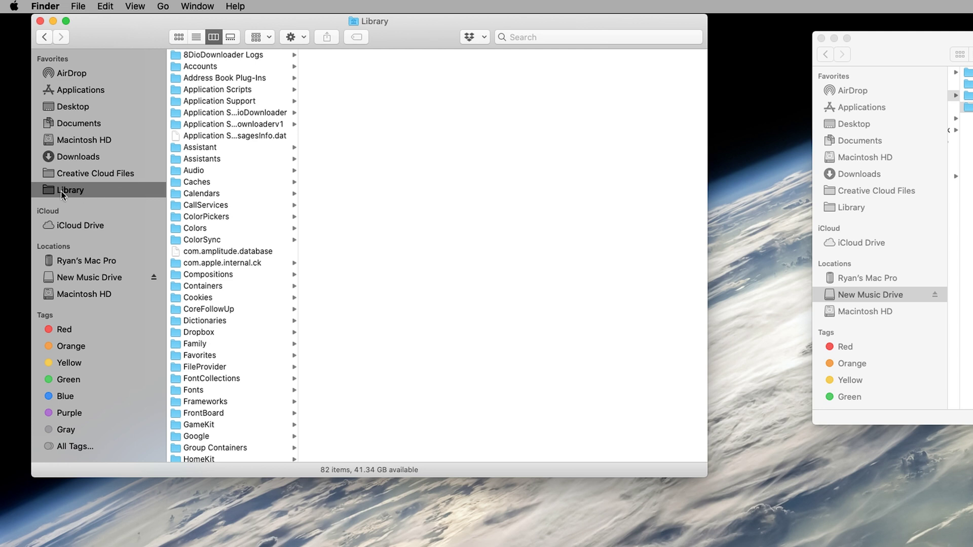
Step: Navigate Library to Application Support > REAPER > FXChains and widen the column view
left_click(234, 101)
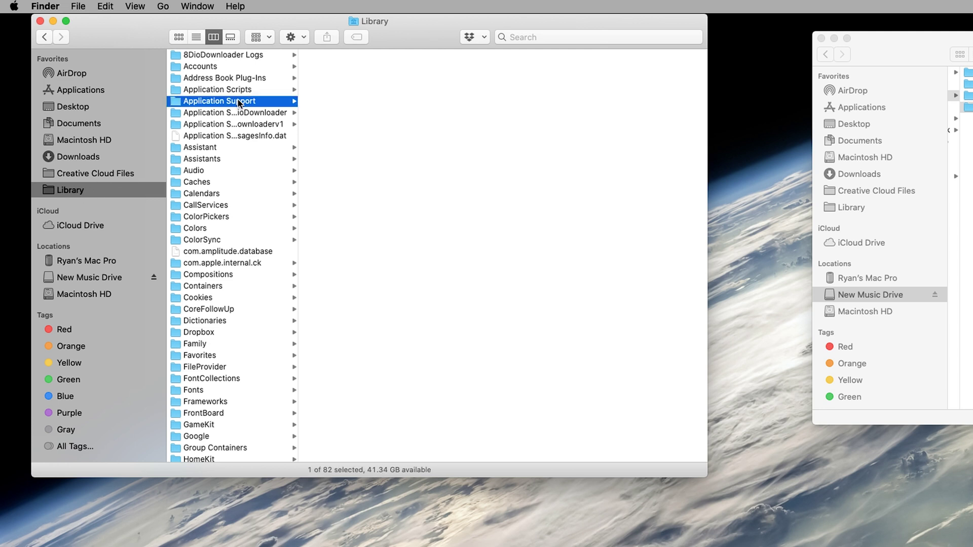
scroll(361, 148, "down", 10)
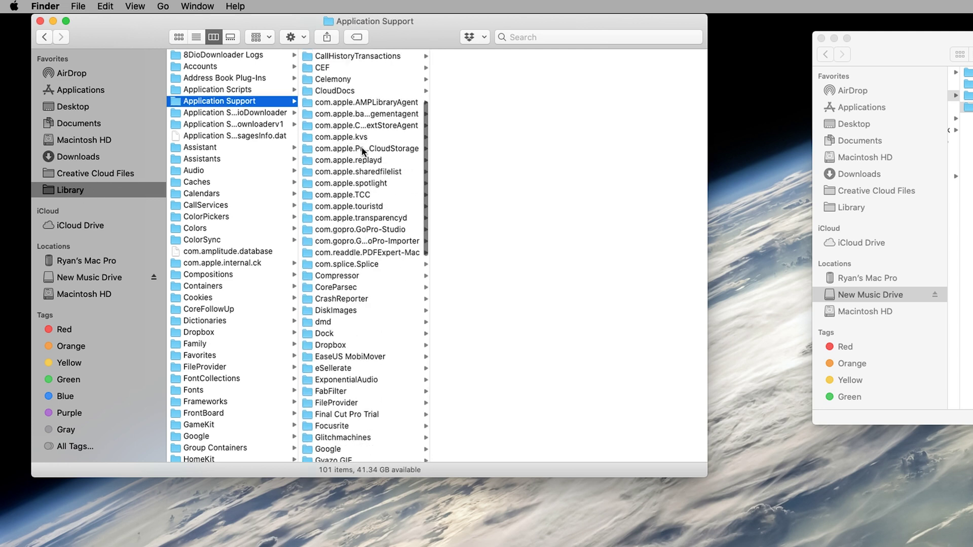
scroll(362, 149, "down", 11)
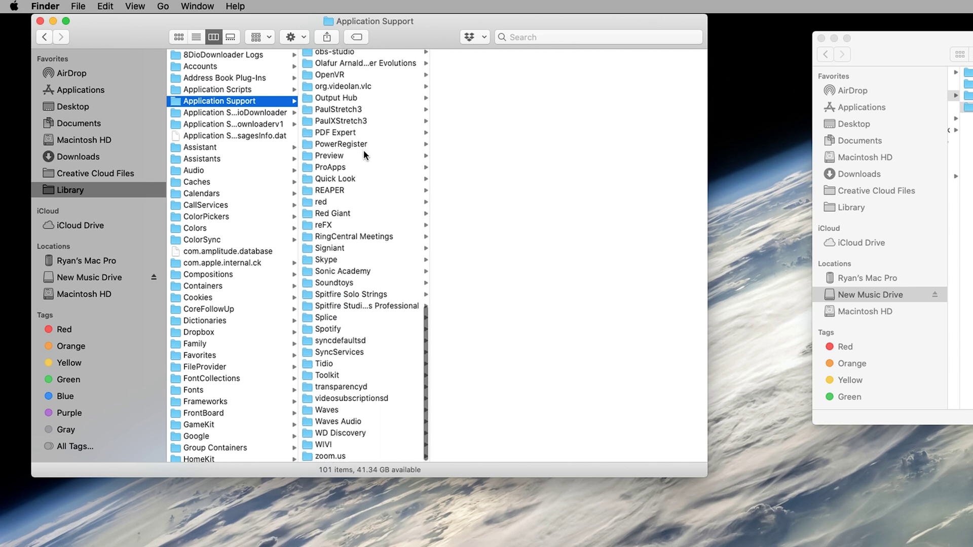
left_click(346, 191)
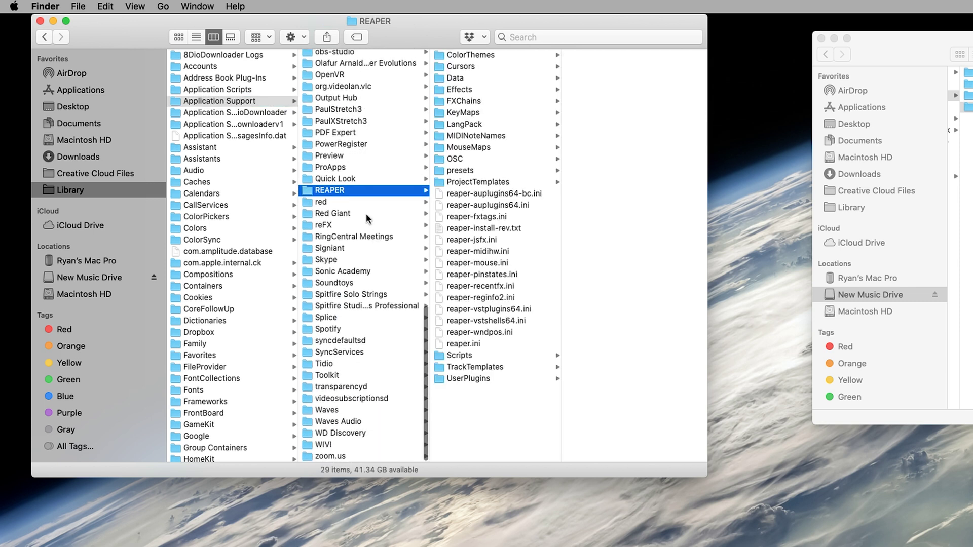
left_click(482, 103)
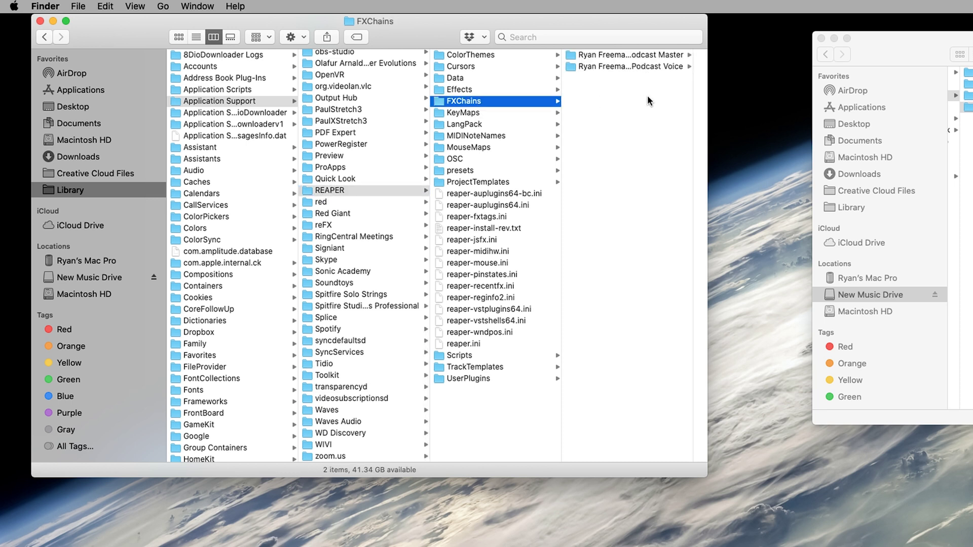
left_click_drag(707, 96, 761, 96)
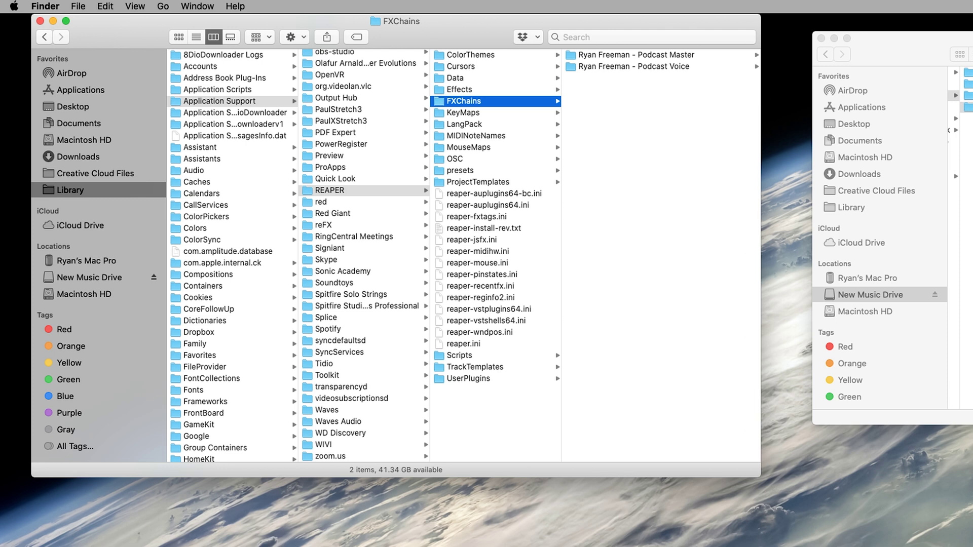
Step: Show the twelve Podcast Master presets now sitting inside the FXChains folder
key("super+grave")
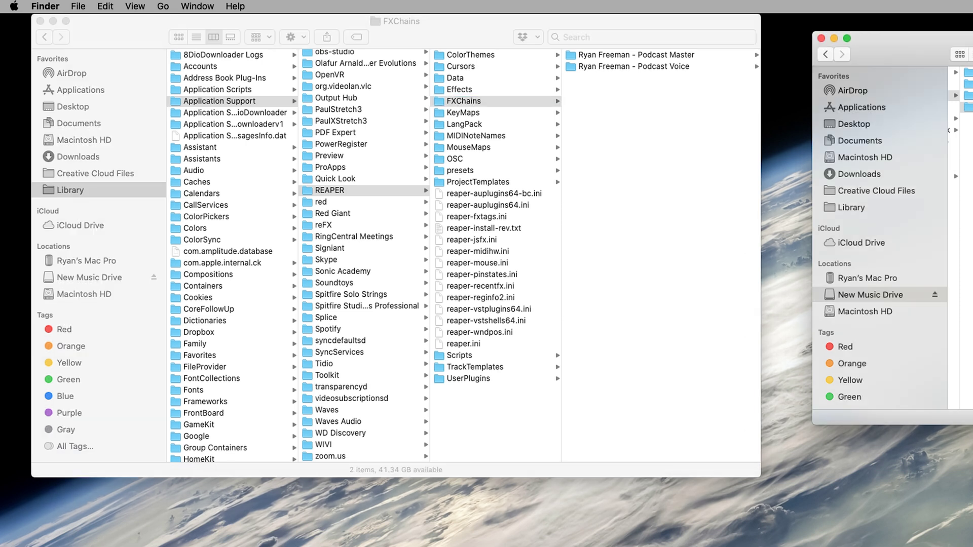
left_click(609, 152)
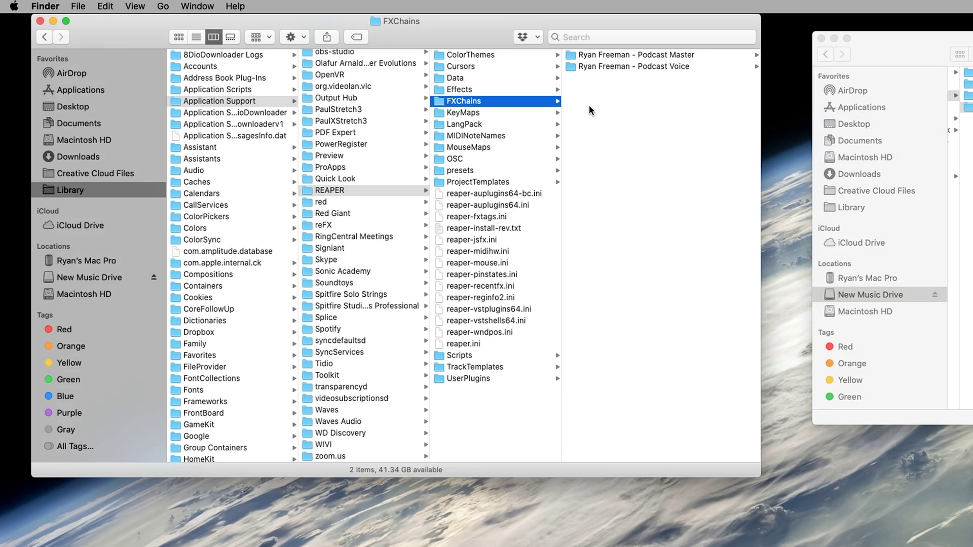
left_click(658, 56)
key("super+grave")
left_click_drag(971, 96, 970, 117)
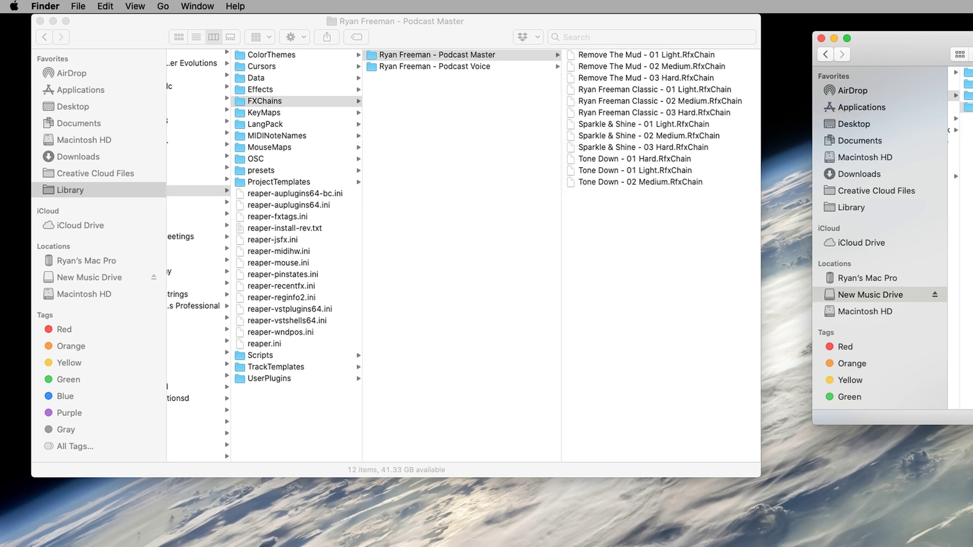
scroll(208, 209, "left", 2)
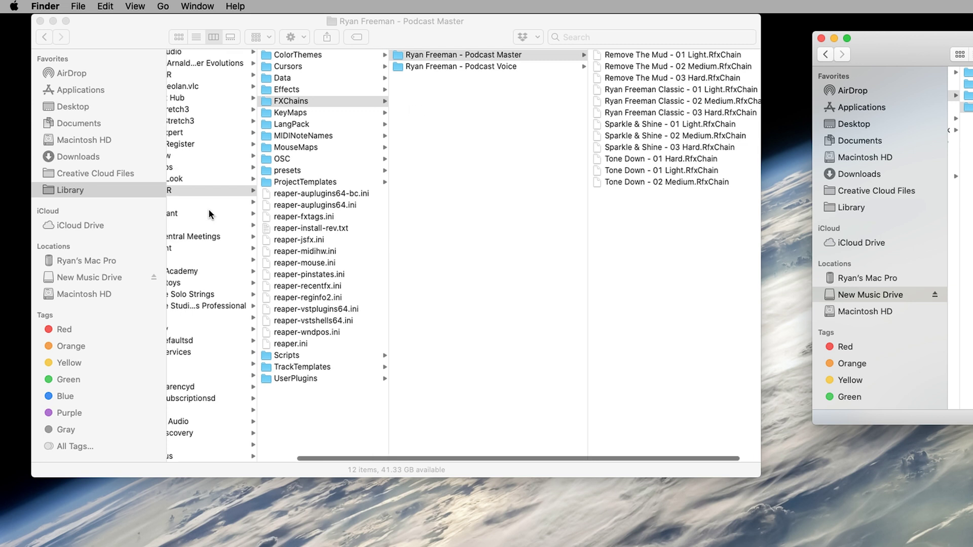
scroll(208, 209, "left", 2)
scroll(260, 186, "right", 3)
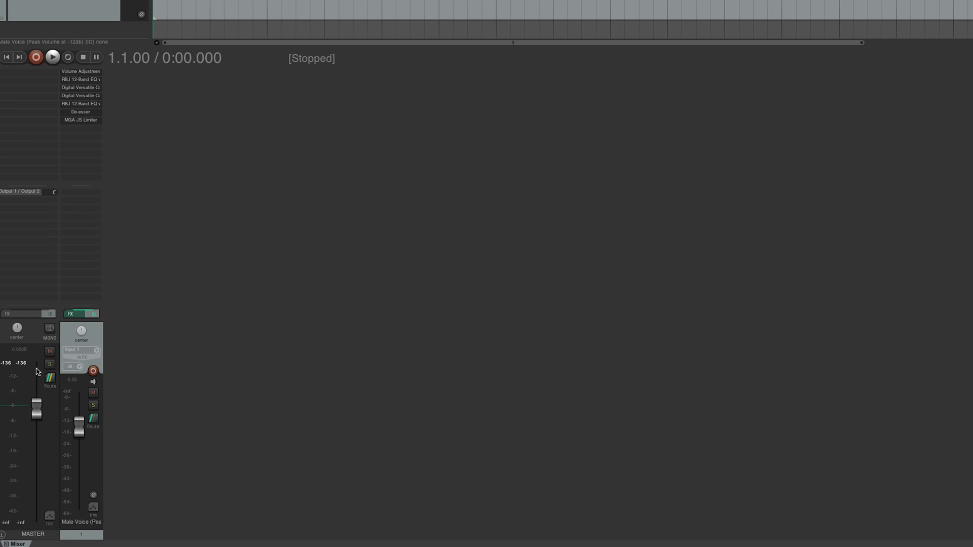
Step: Open the Master Track FX window and dismiss the Add FX browser, leaving the chain empty
left_click(23, 319)
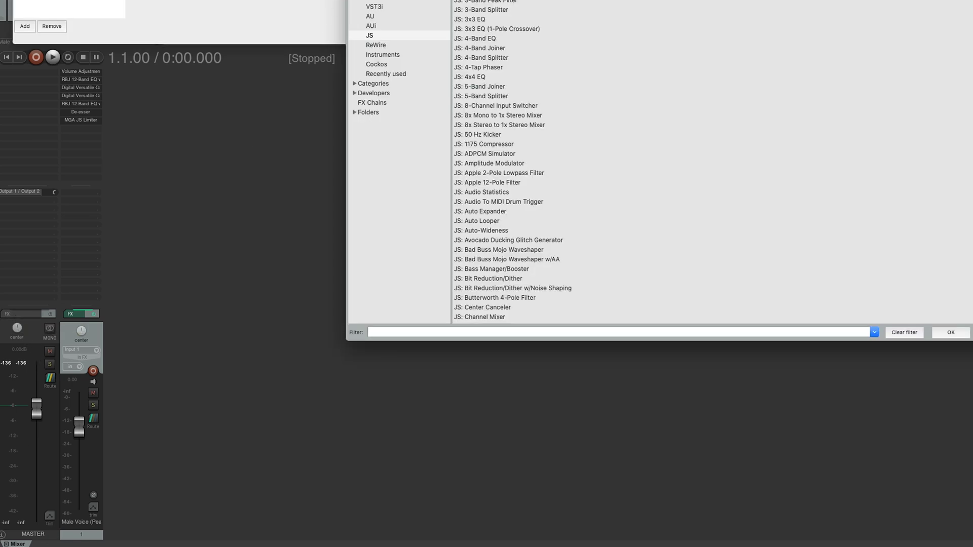
key("Escape")
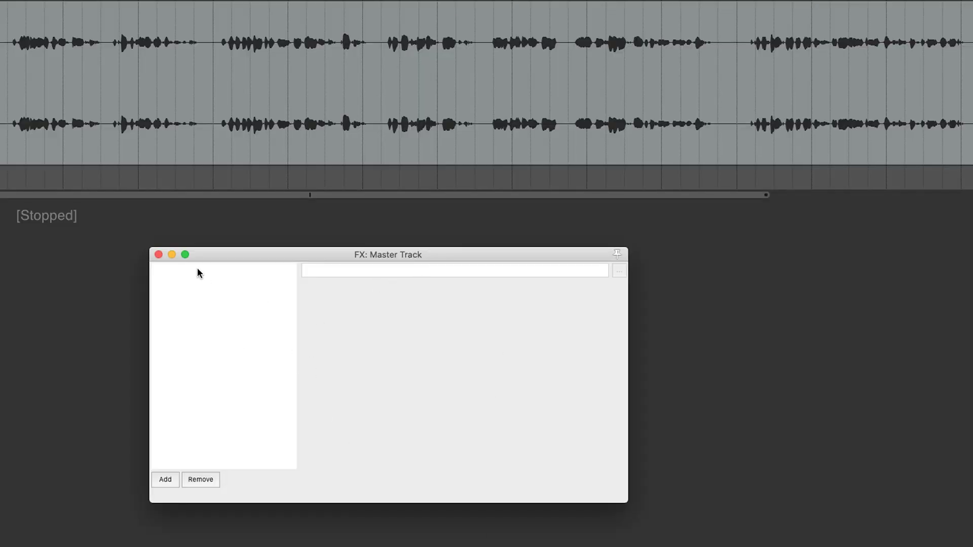
Step: Load Classic - 02 Medium.RfxChain from the Podcast Master folder onto the master FX chain
right_click(228, 339)
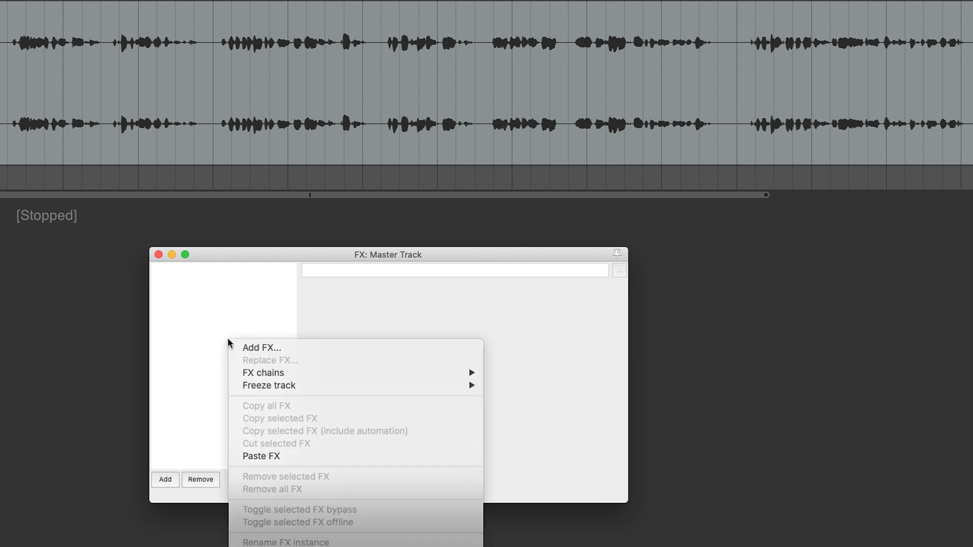
mouse_move(336, 377)
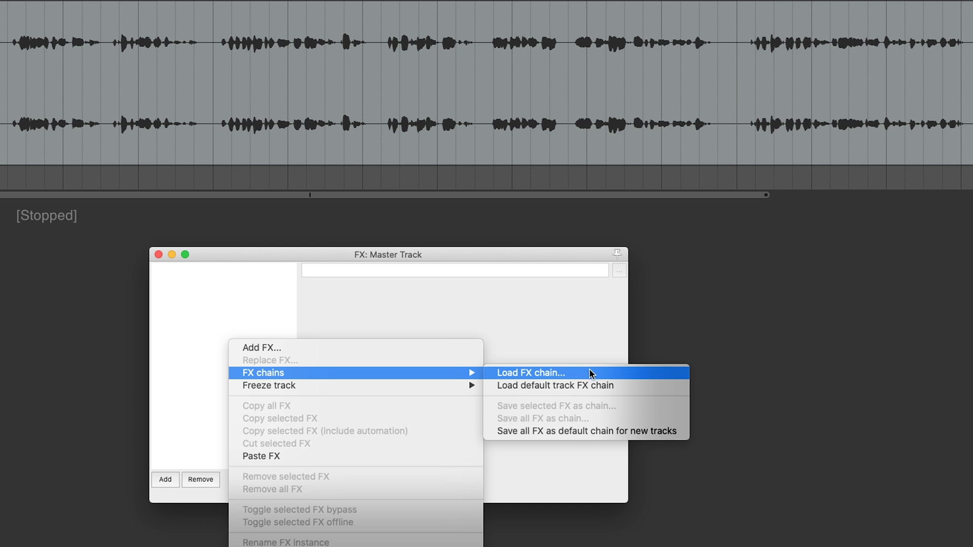
left_click(608, 374)
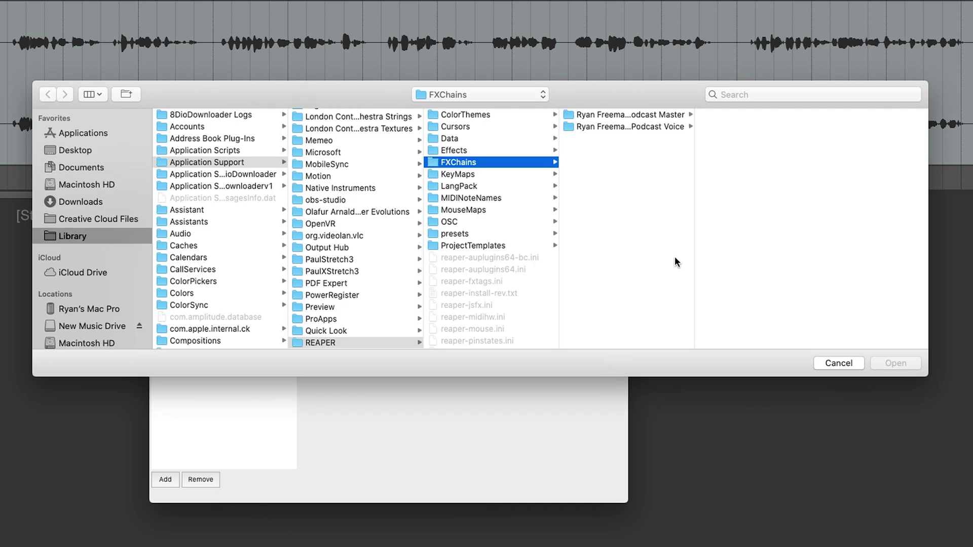
left_click_drag(694, 145, 763, 147)
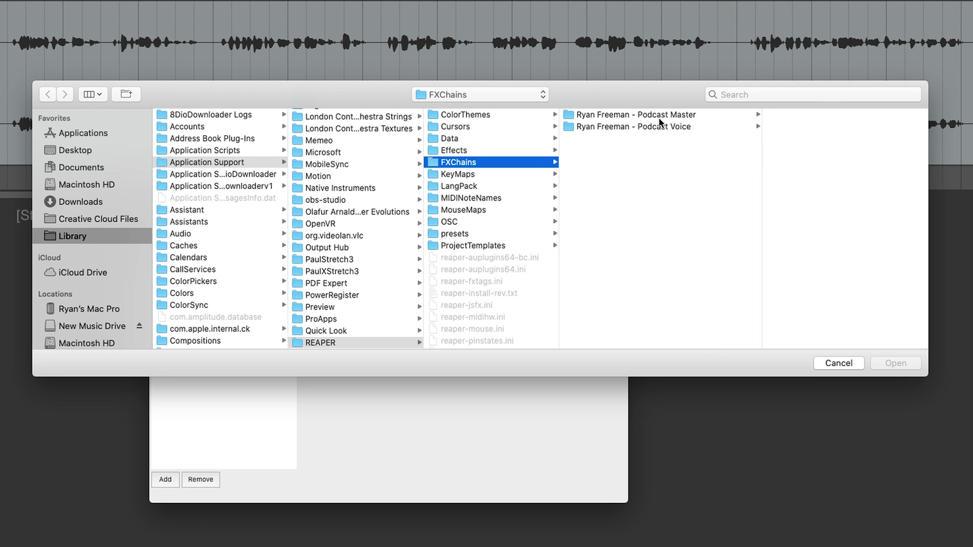
left_click(676, 115)
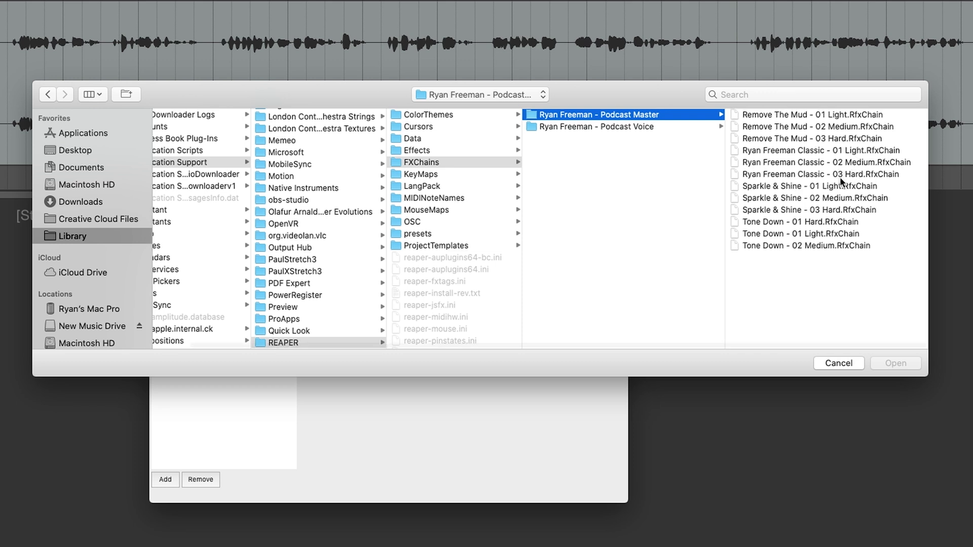
double_click(856, 161)
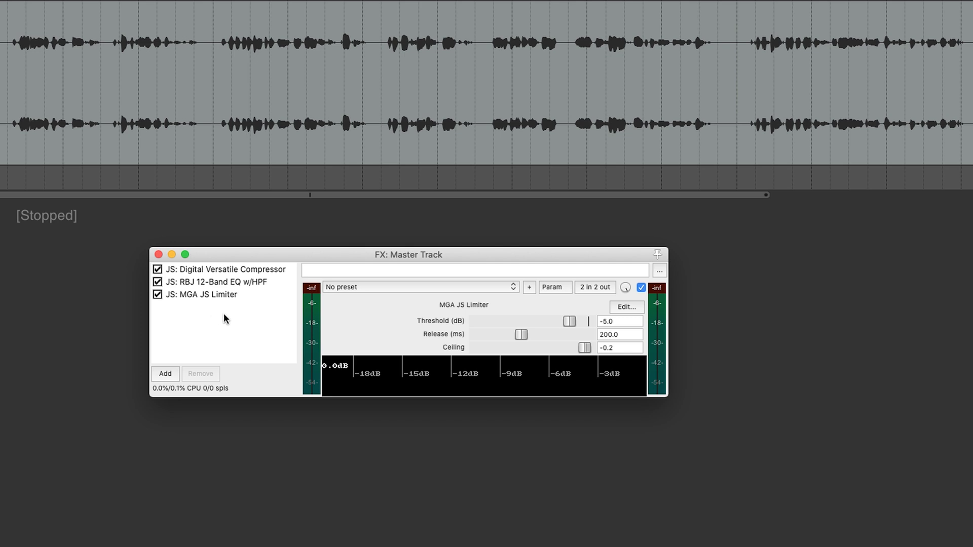
Step: Remove all master FX, then load Classic - 03 Hard.RfxChain from the Podcast Master folder
right_click(215, 341)
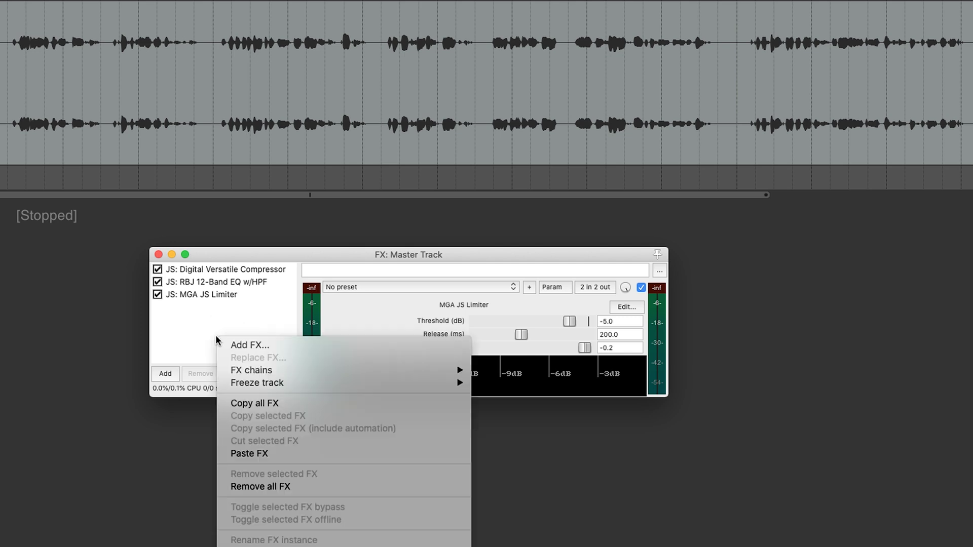
left_click(325, 487)
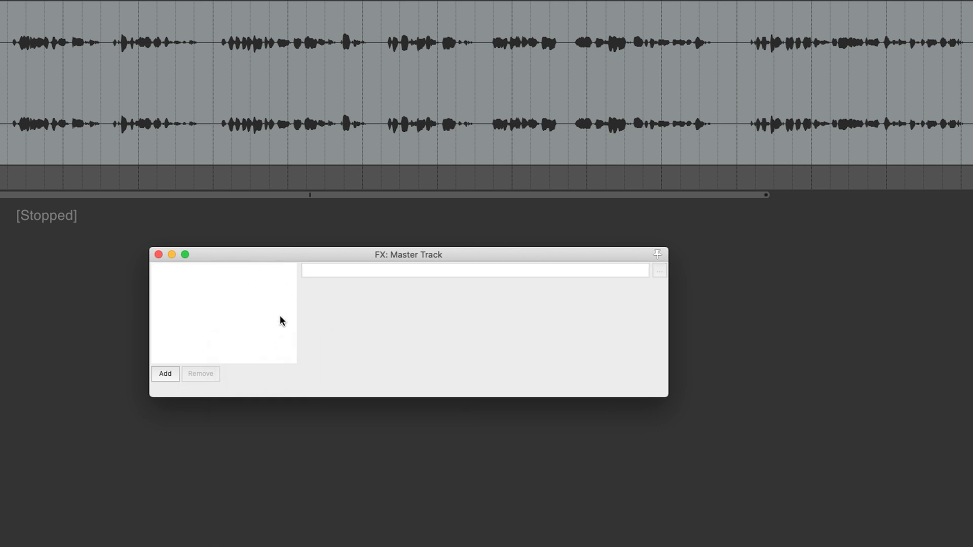
right_click(213, 308)
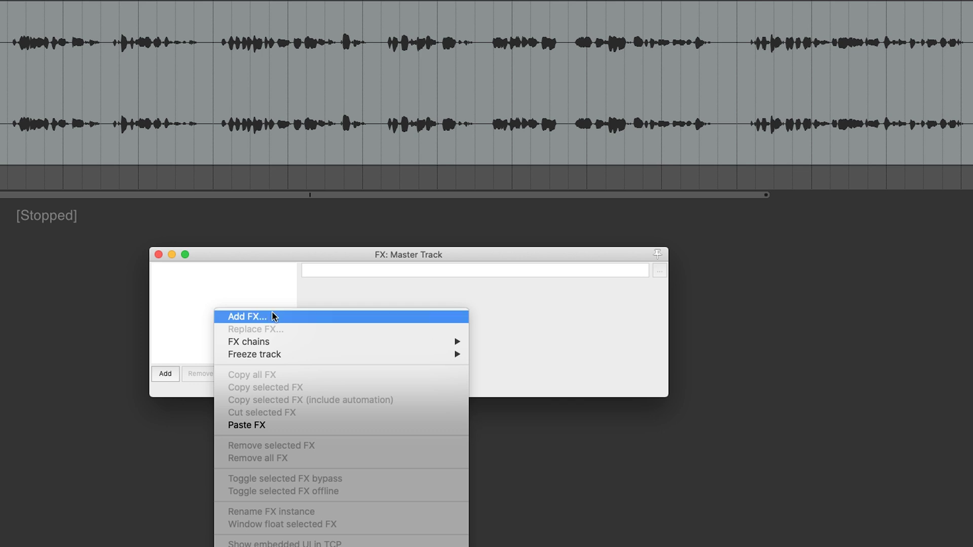
mouse_move(304, 342)
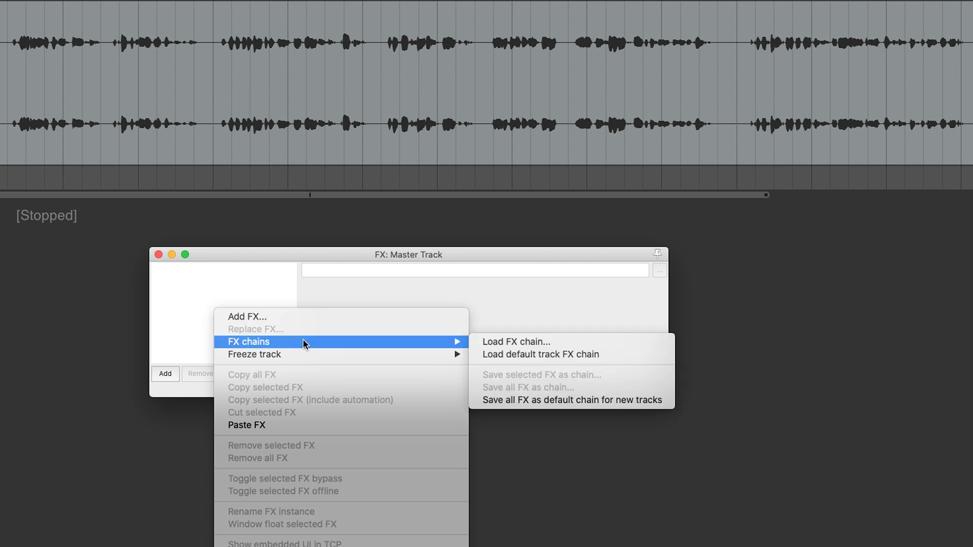
left_click(515, 341)
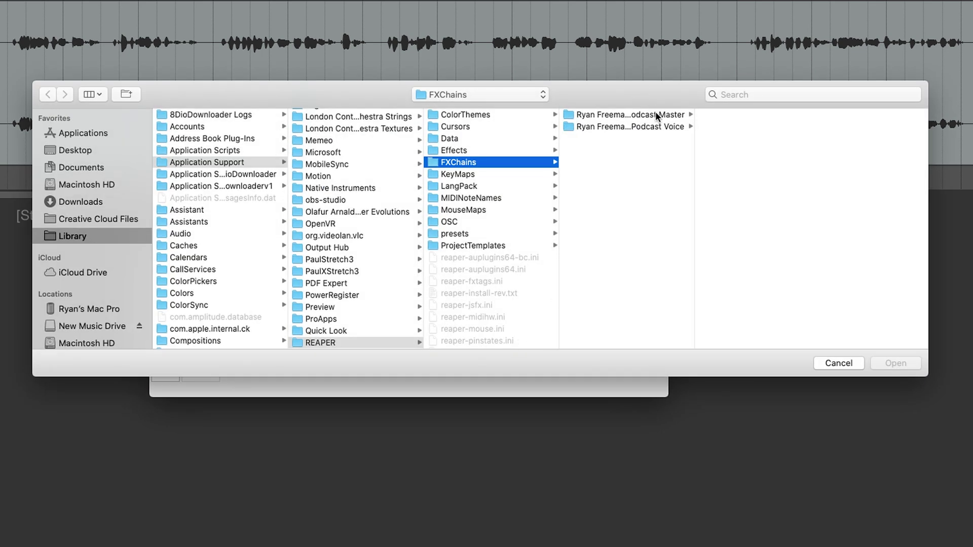
left_click(655, 113)
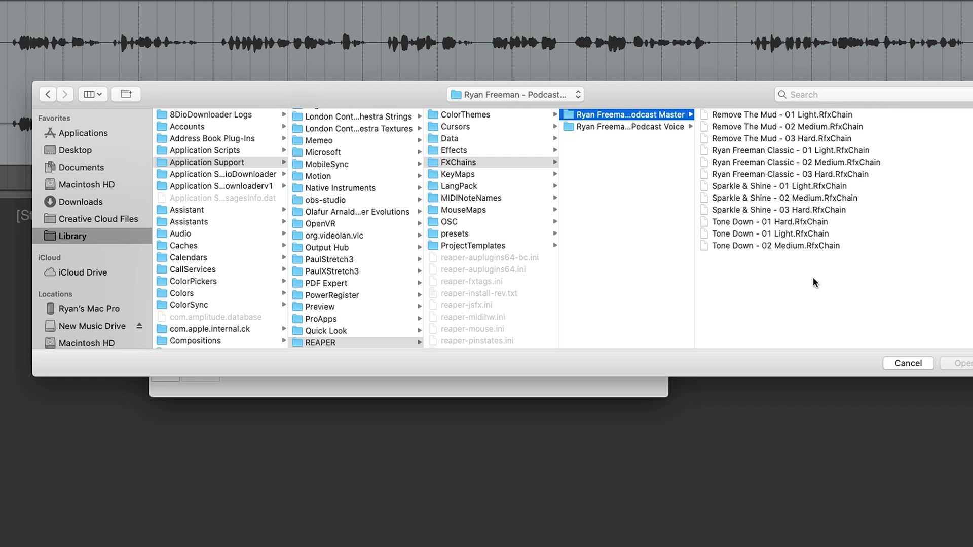
left_click(779, 176)
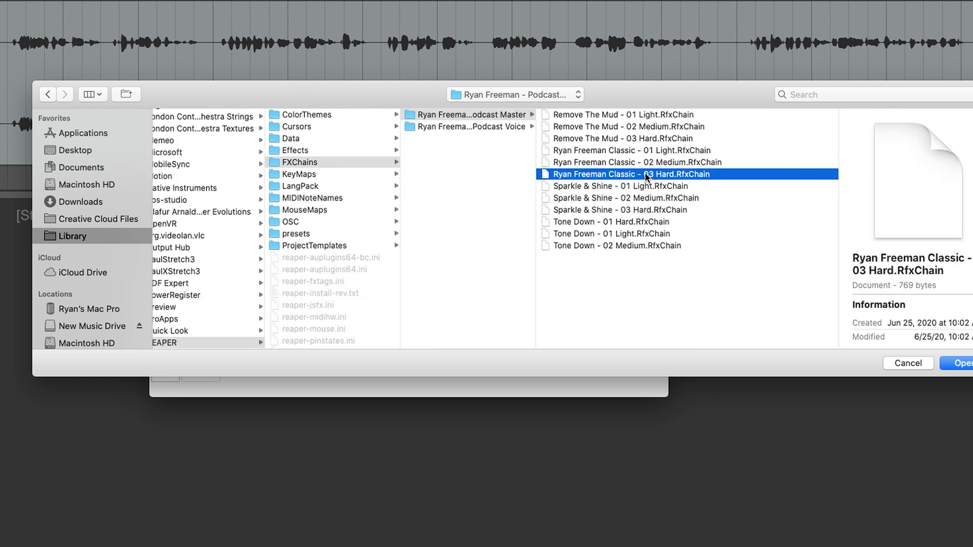
double_click(669, 175)
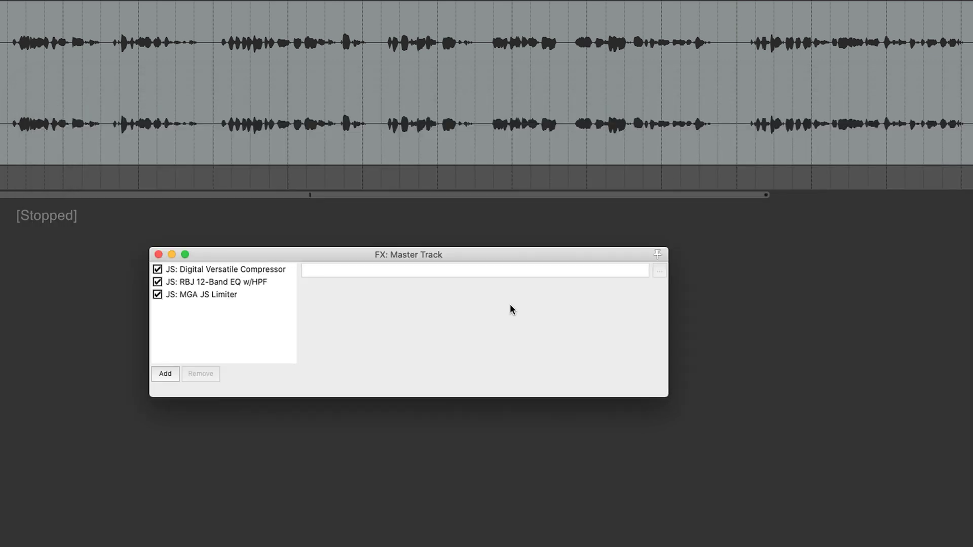
right_click(207, 327)
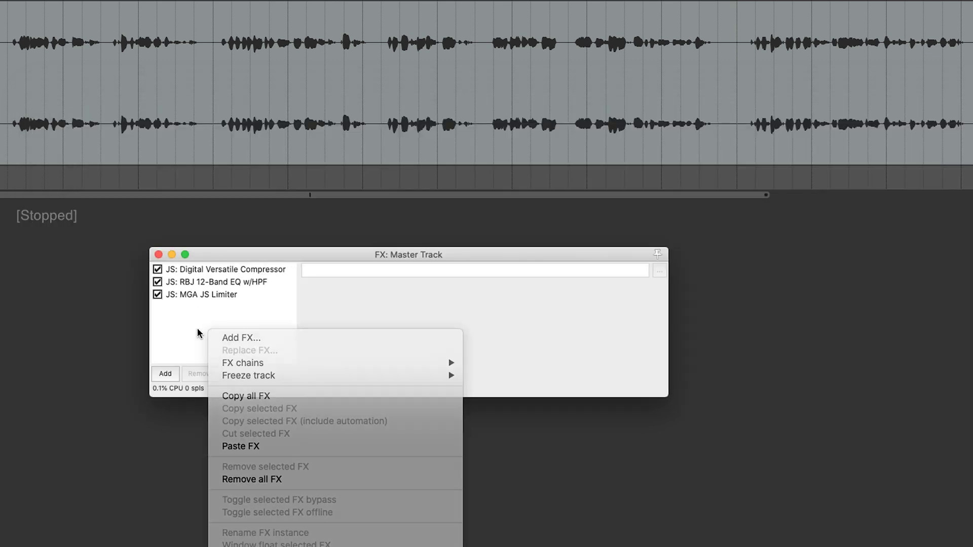
Step: View the MGA JS Limiter and RBJ 12-Band EQ settings in the master chain
left_click(204, 294)
left_click(206, 294)
left_click(209, 283)
Step: Clear the master FX and load a Tone Down .RfxChain from the Podcast Master folder
right_click(207, 324)
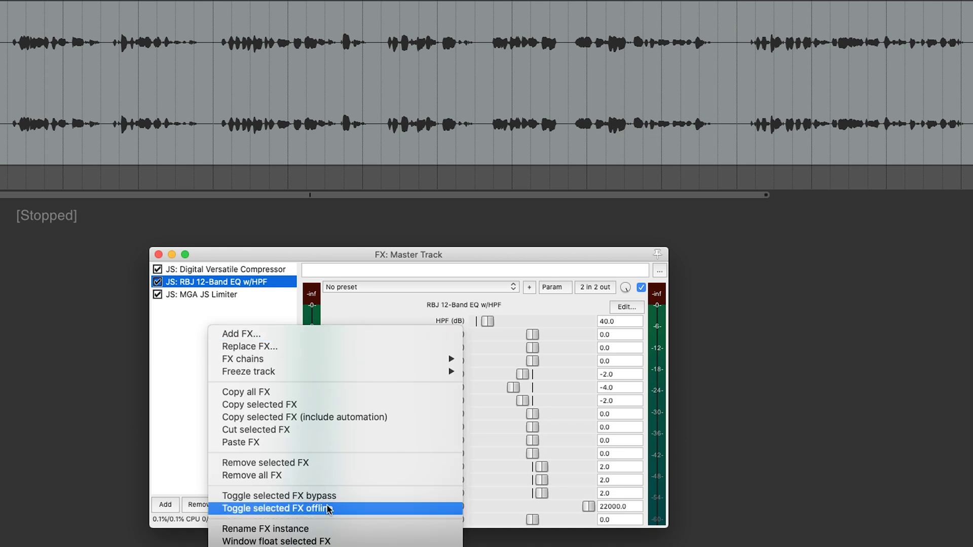
left_click(337, 475)
right_click(201, 339)
mouse_move(267, 371)
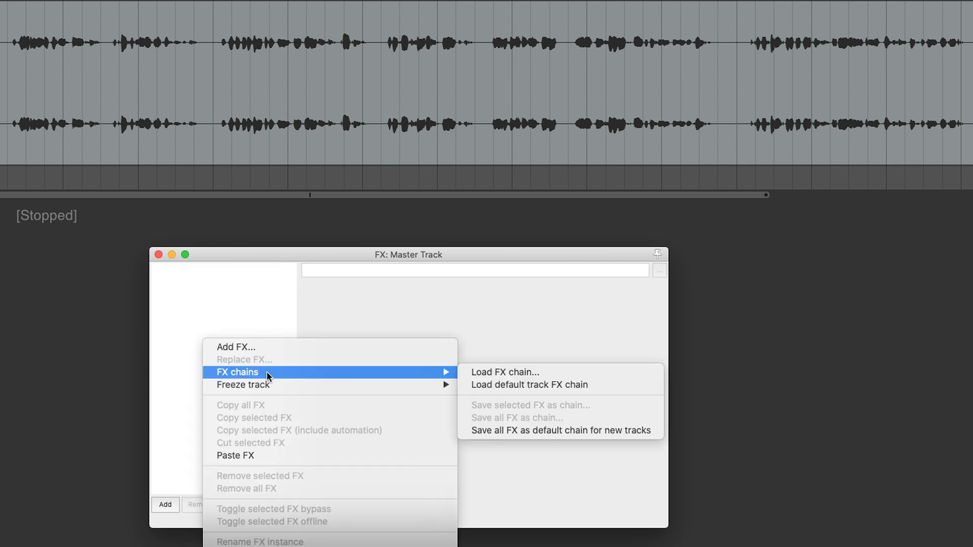
left_click(504, 373)
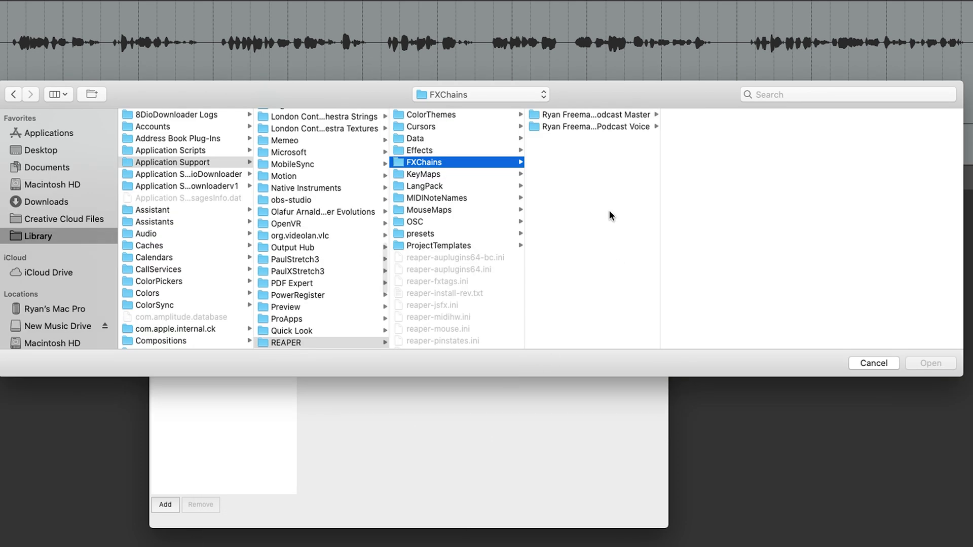
left_click(655, 116)
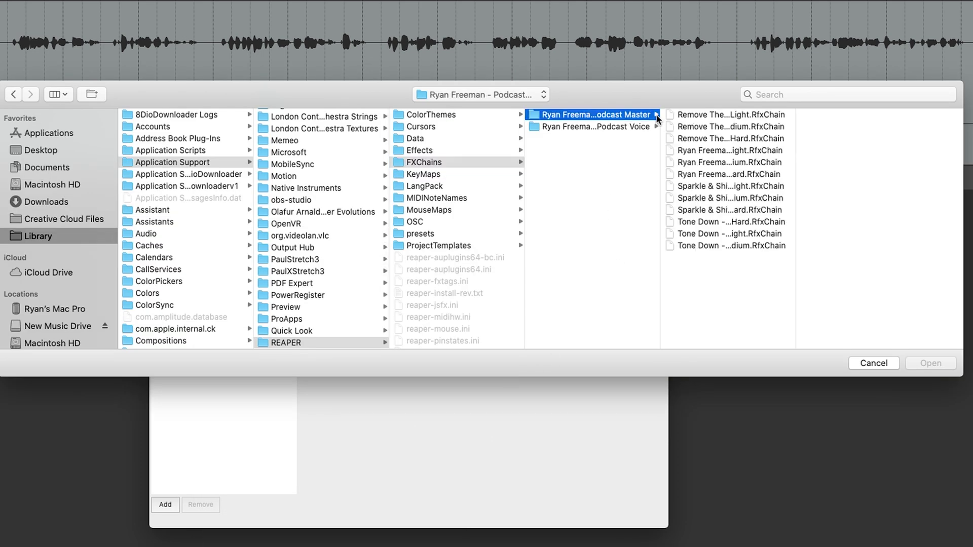
left_click(704, 233)
double_click(731, 233)
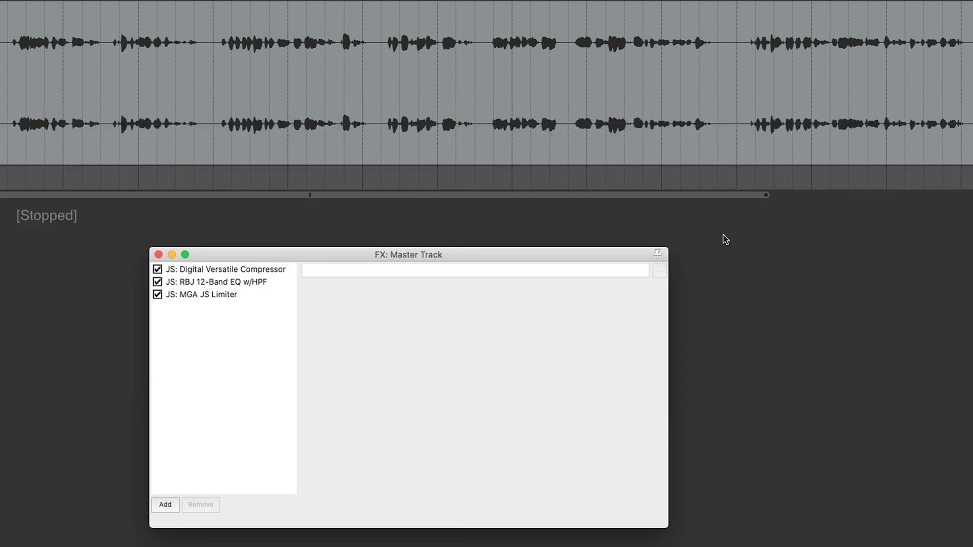